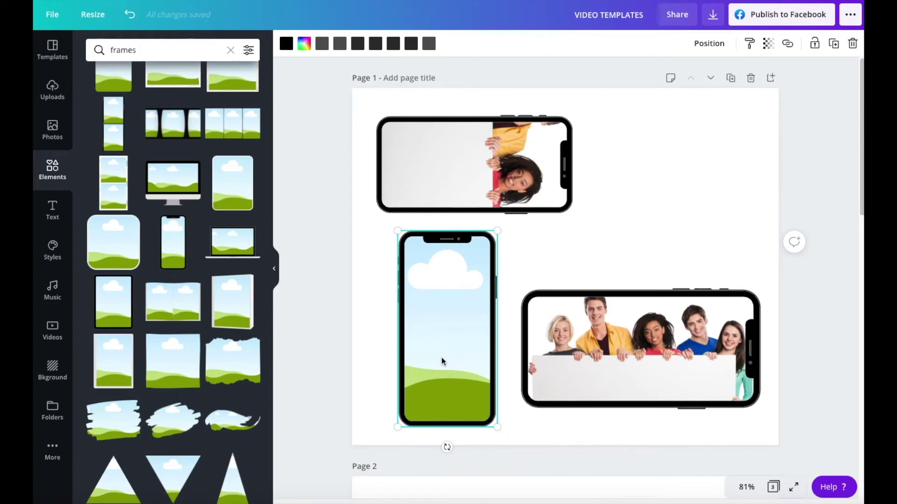
Step: Rotate the empty upright phone frame toward landscape
click(508, 358)
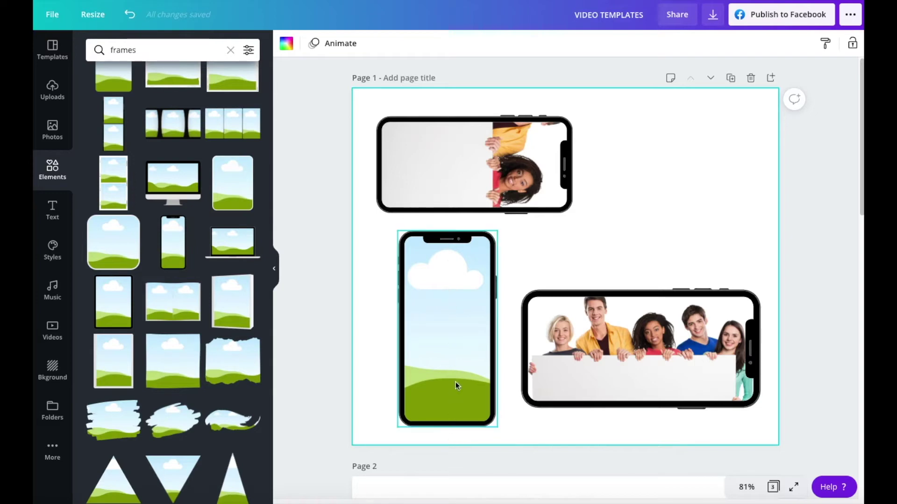
click(446, 420)
drag(447, 446, 449, 418)
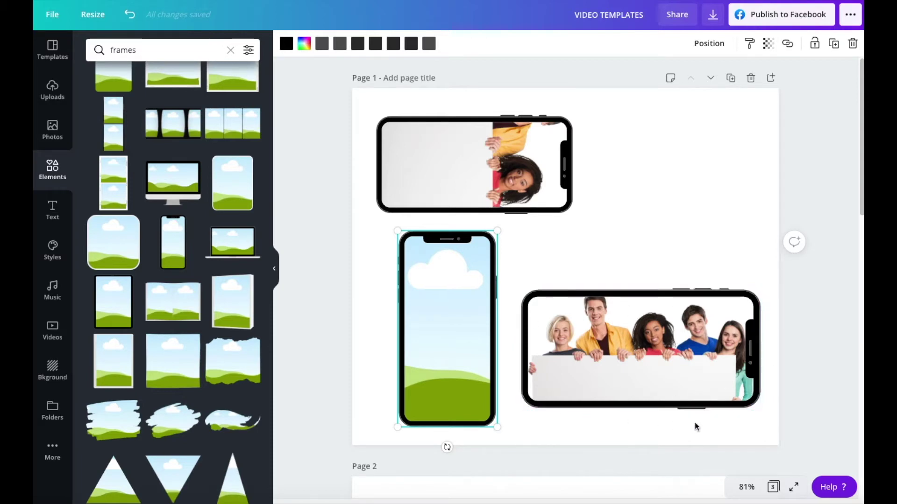
Step: Rotate the top phone frame toward upright, shift it right, then turn it back to landscape
click(462, 162)
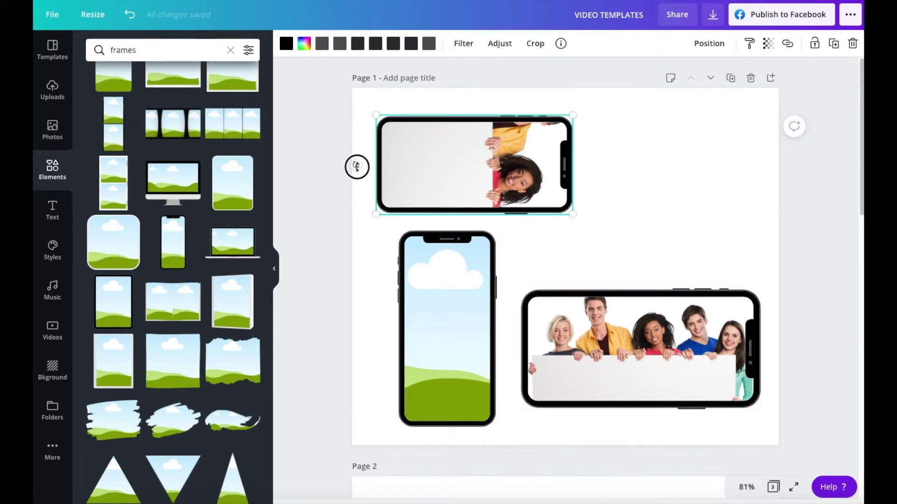
drag(356, 167, 470, 265)
drag(462, 128, 508, 134)
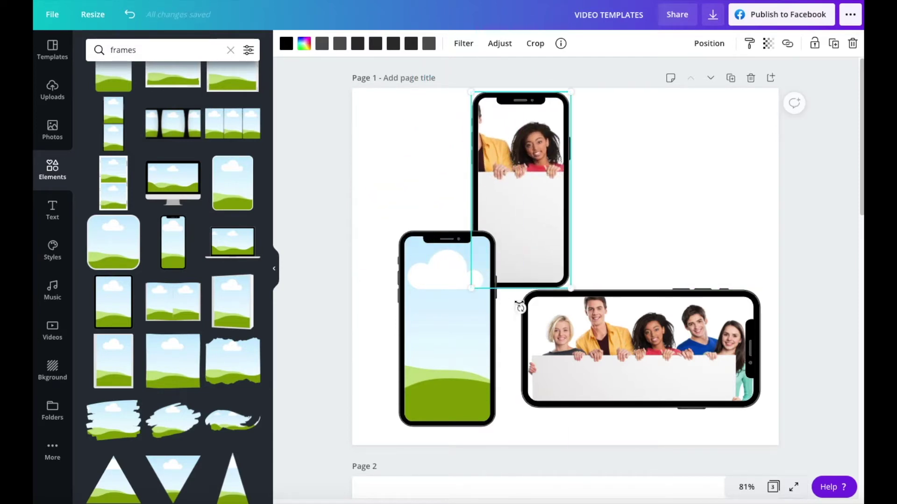
drag(432, 282, 360, 190)
key(Delete)
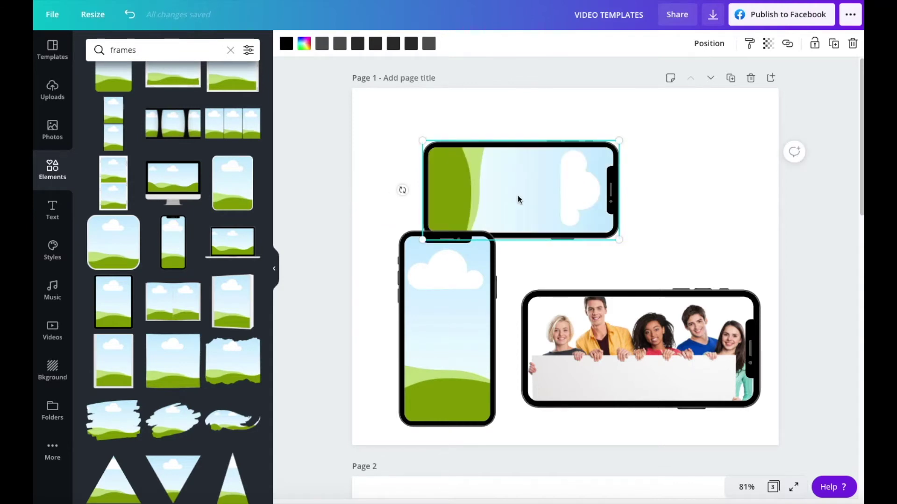
Step: Delete the top phone frame, then move the empty upright frame top-left and enlarge it slightly
drag(402, 190, 518, 259)
drag(517, 194, 574, 191)
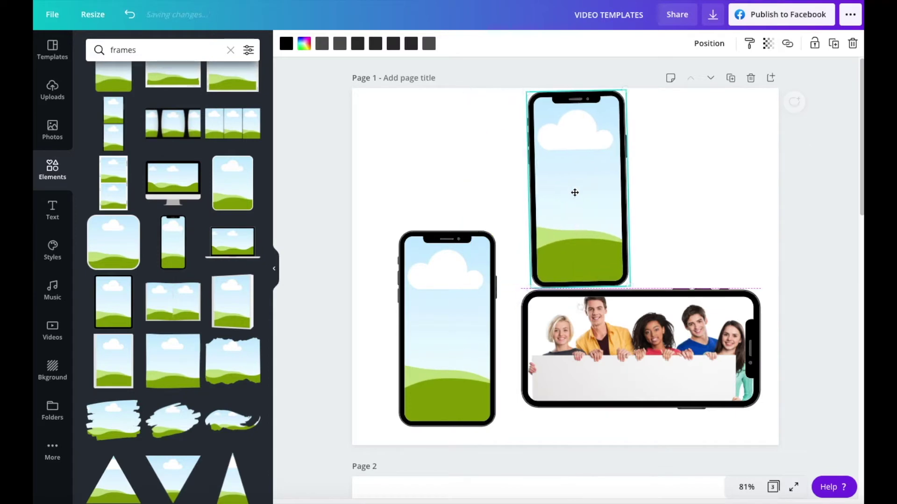
key(Delete)
drag(462, 354, 452, 234)
drag(487, 305, 500, 332)
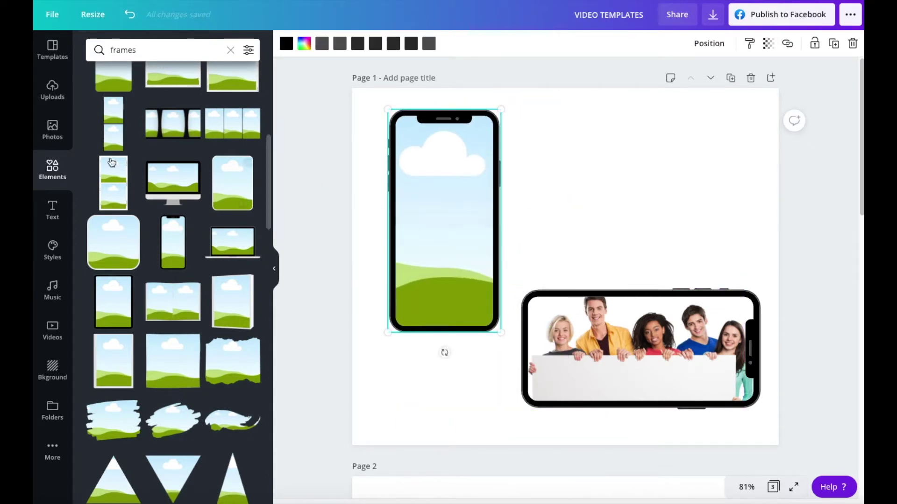
Step: Fill the upright phone frame with the headphone man photo and rotate it toward landscape
click(53, 131)
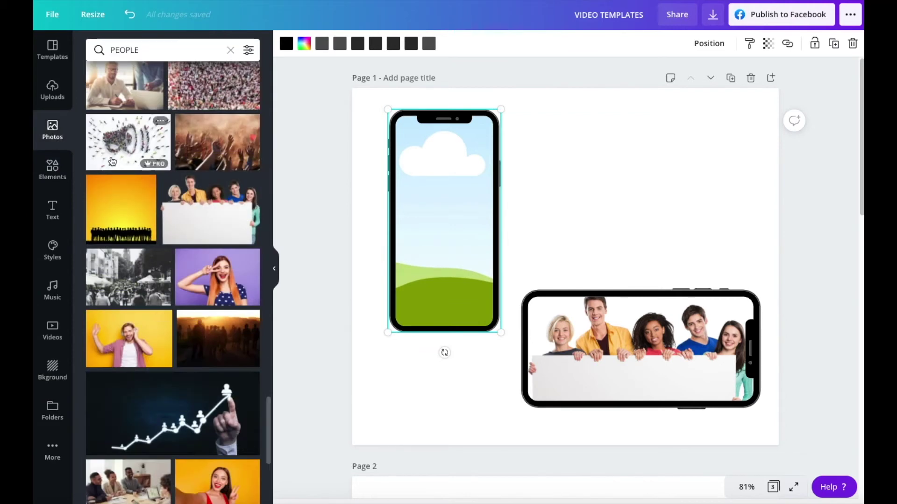
click(130, 342)
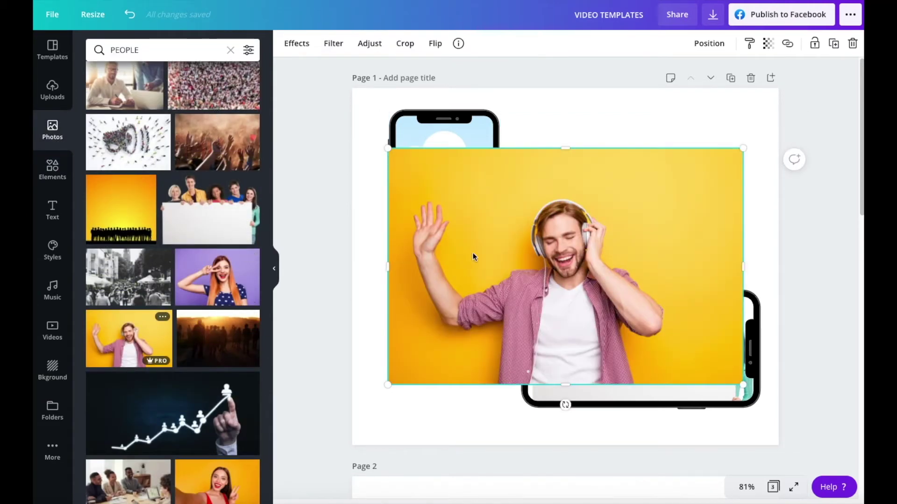
drag(580, 266, 441, 290)
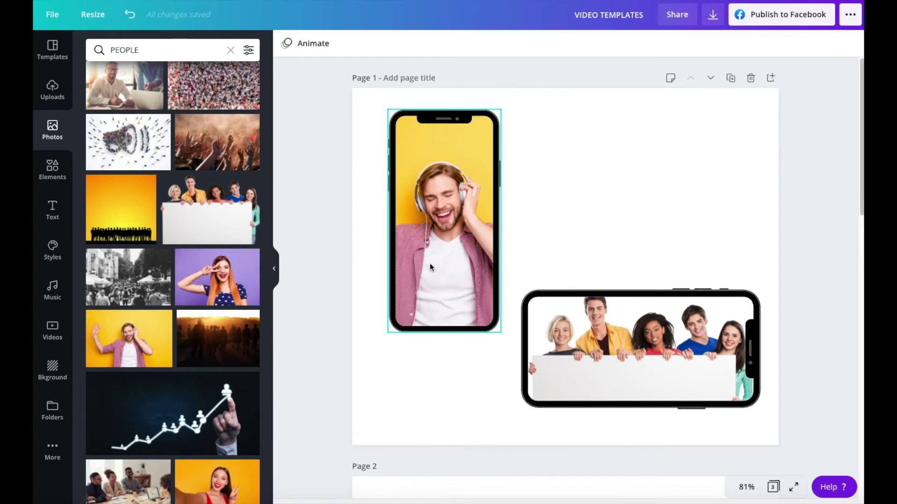
click(430, 293)
drag(433, 354, 343, 224)
Step: Delete the filled phone frame and add a fresh upright phone frame at the page's top-left
key(Delete)
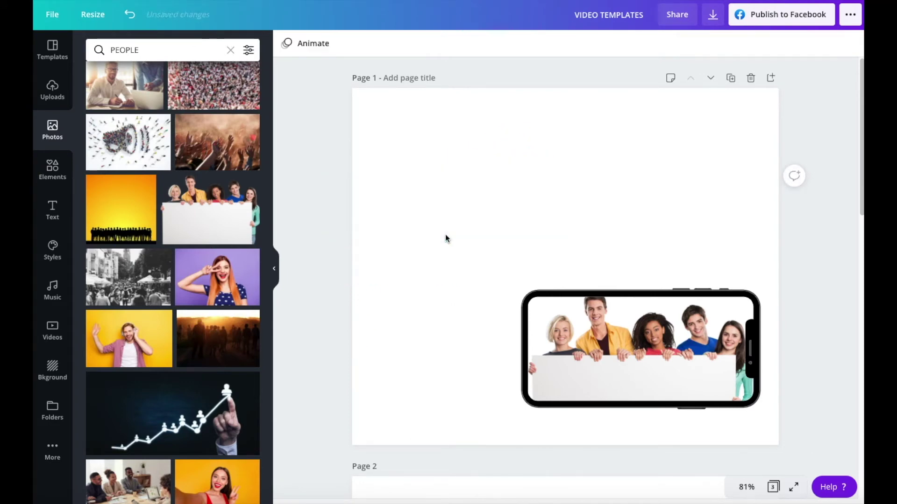
click(52, 168)
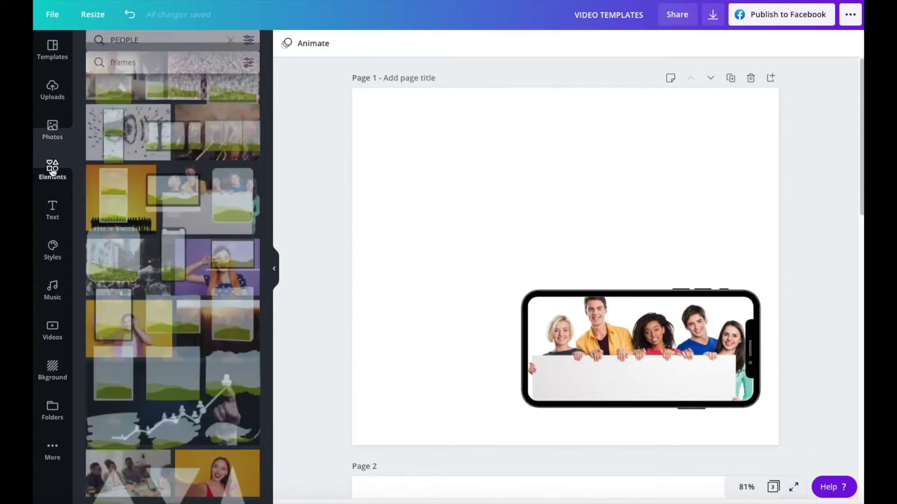
click(177, 237)
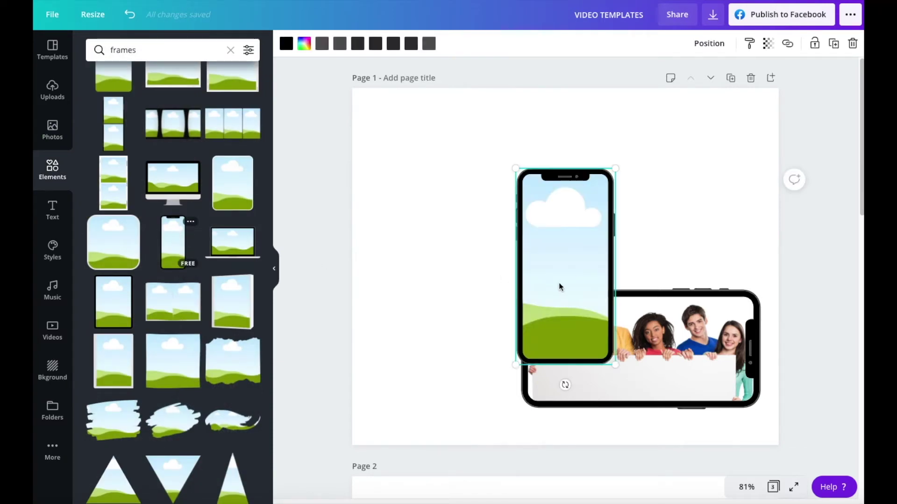
drag(558, 282, 406, 217)
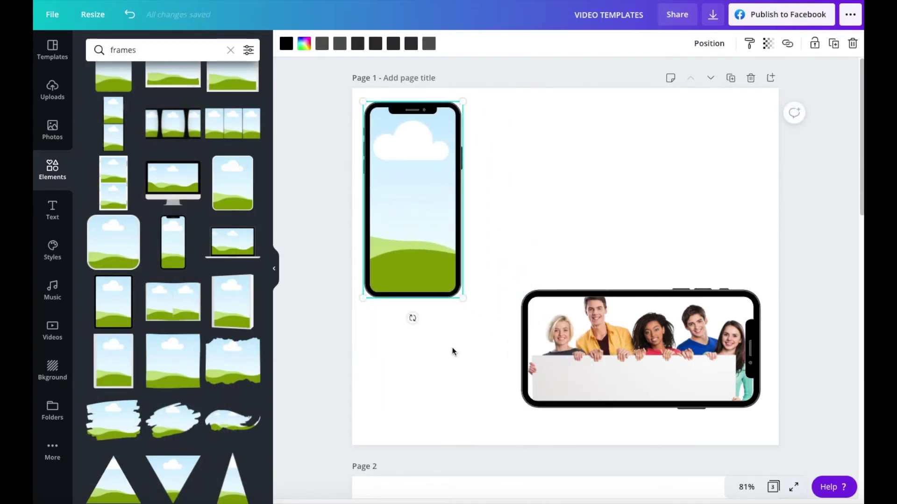
Step: Add the headphone man photo, move it to the upper right and shrink it
click(55, 132)
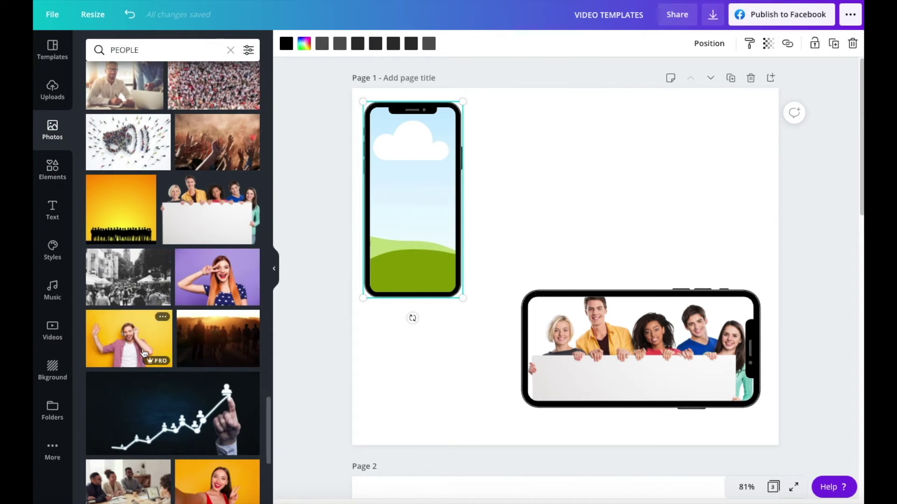
click(124, 348)
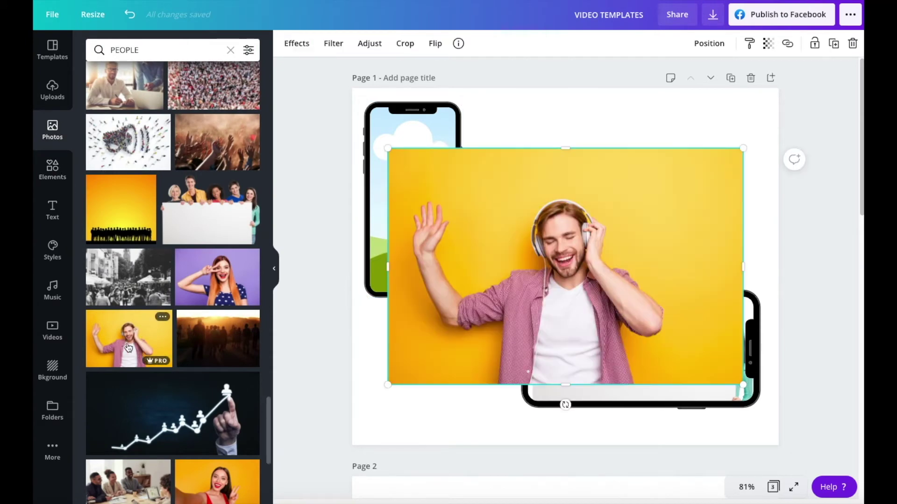
drag(535, 279, 568, 246)
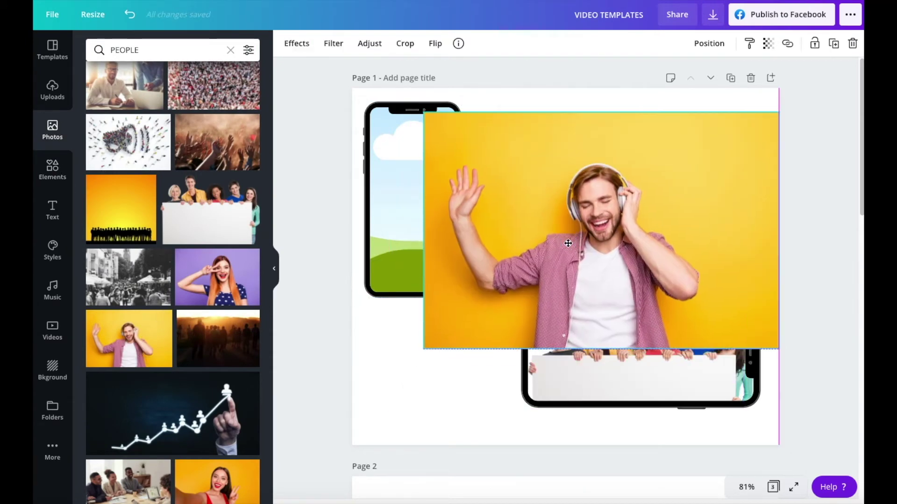
drag(425, 348, 533, 276)
drag(627, 226, 609, 223)
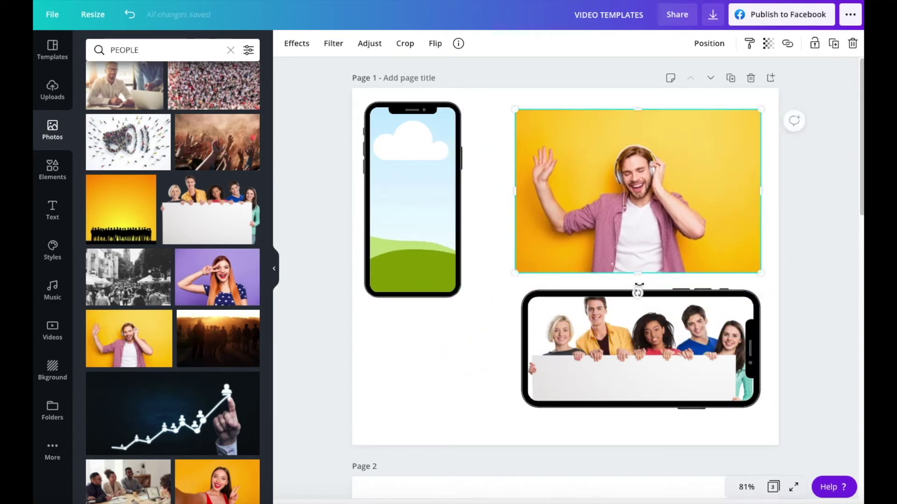
Step: Rotate the headphone man photo into the upright frame, turn the frame landscape, and move it to the top
drag(637, 293, 743, 193)
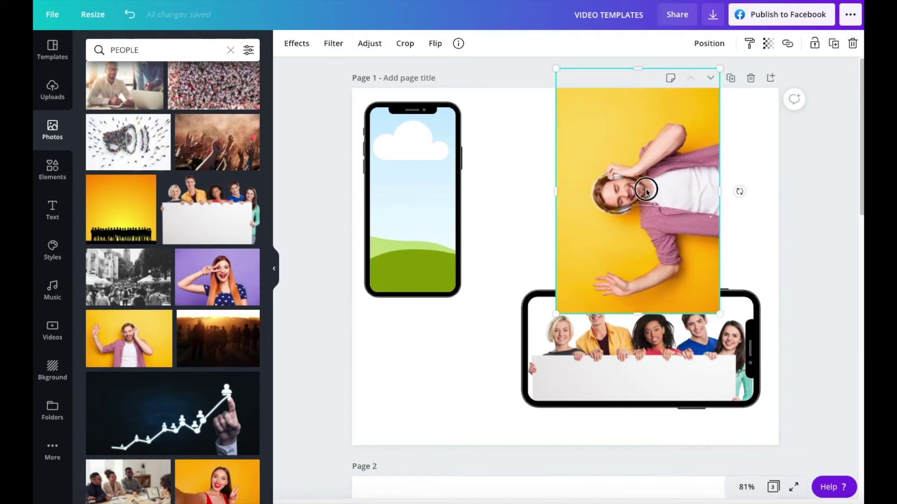
drag(646, 190, 453, 223)
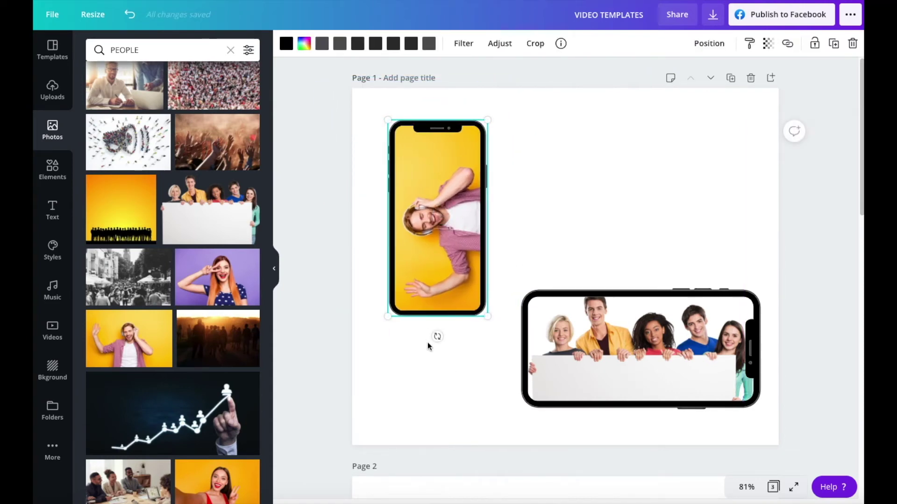
drag(439, 338, 306, 221)
drag(403, 228, 423, 176)
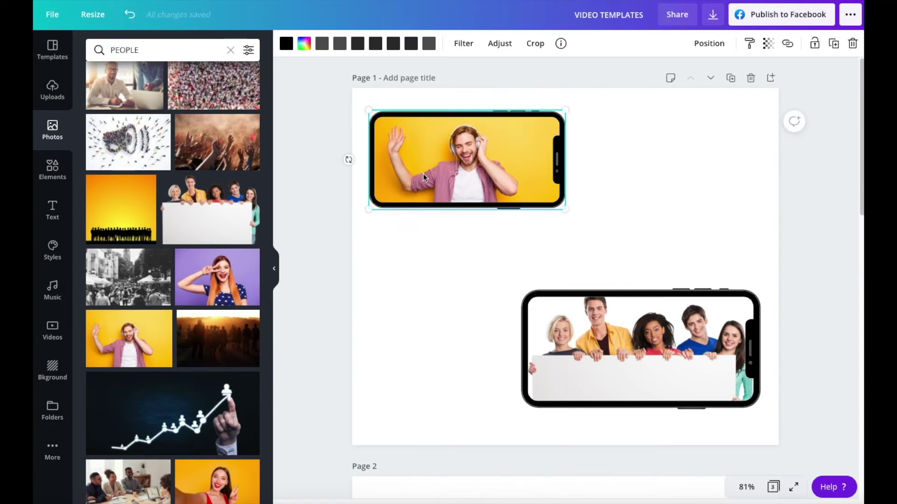
click(418, 266)
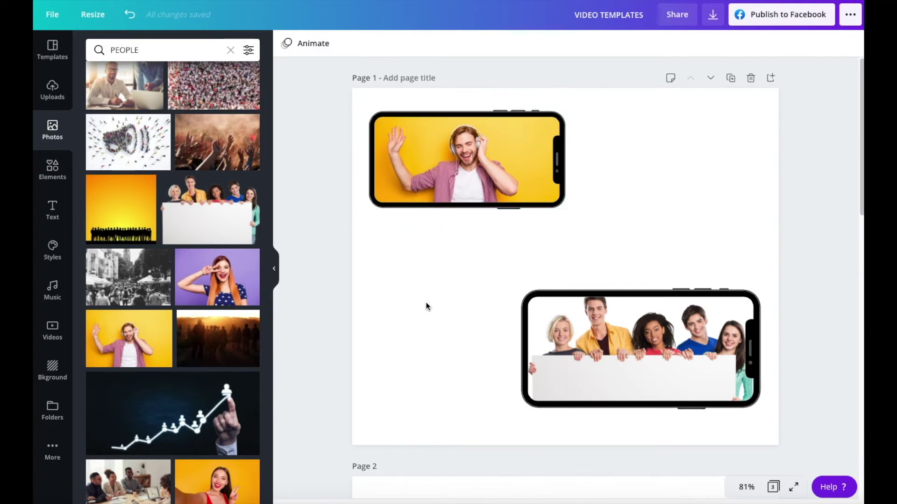
Step: Add the vertical-stripes frame from the frame results and place it below the top phone
click(52, 171)
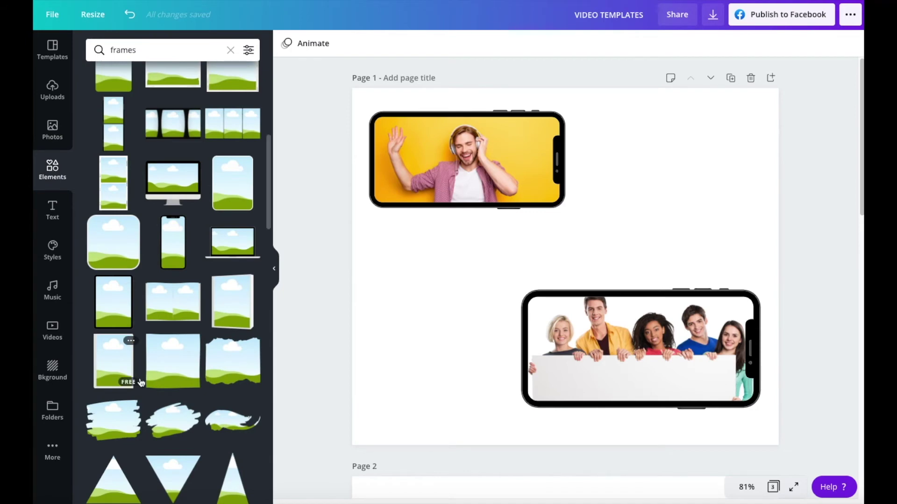
scroll(138, 385, down, 6)
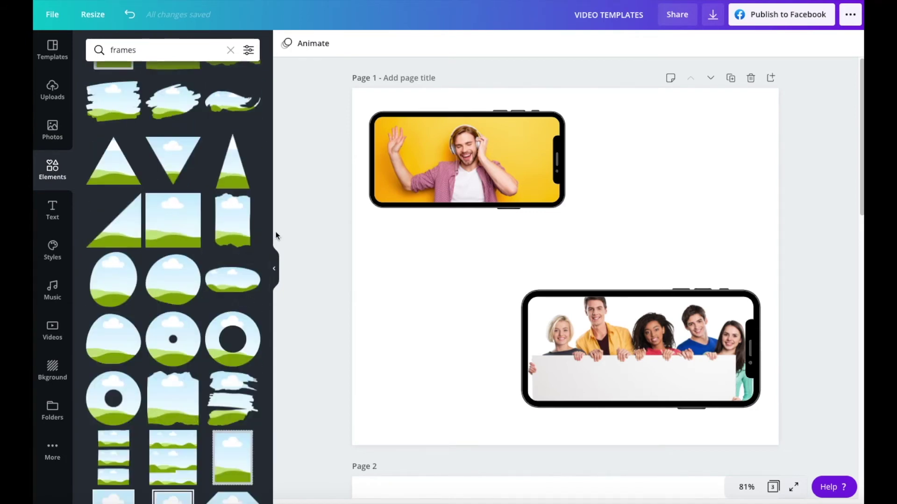
drag(268, 232, 262, 418)
scroll(199, 391, up, 10)
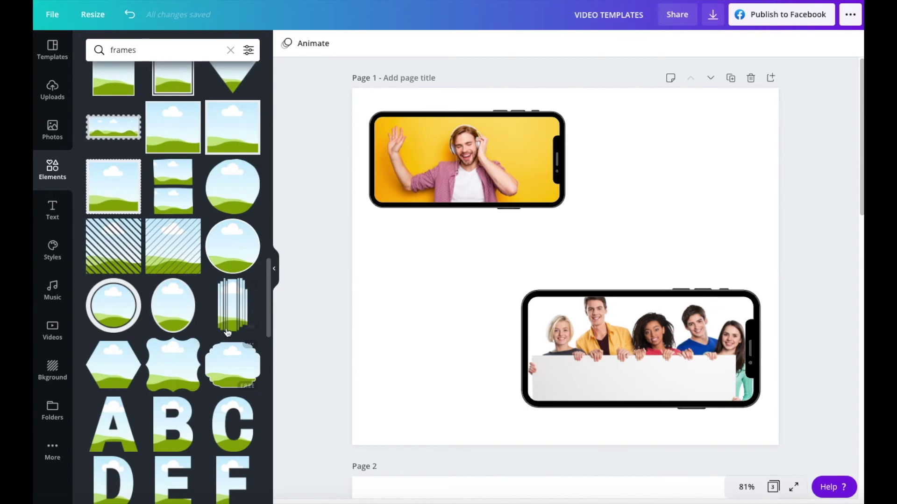
click(226, 312)
drag(556, 270, 446, 312)
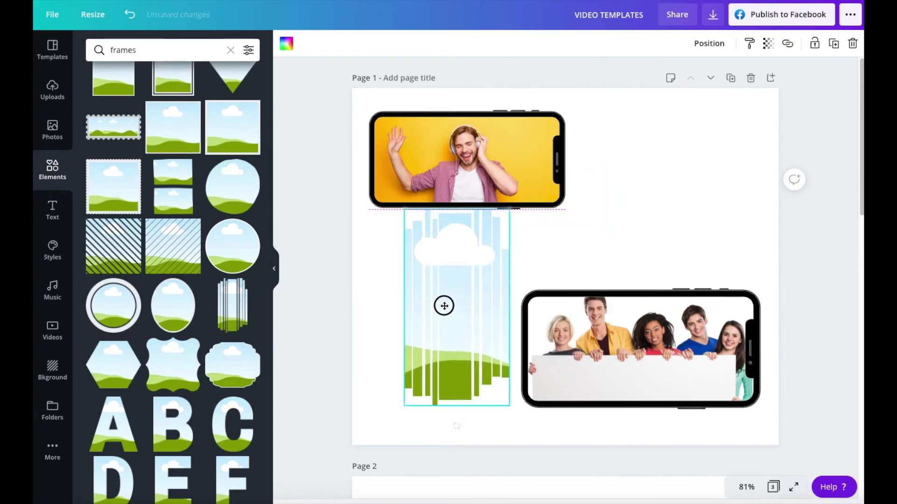
Step: Delete the group photo, then enlarge the stripes frame to about 322×602 on the page's right
click(616, 346)
key(Delete)
key(Delete)
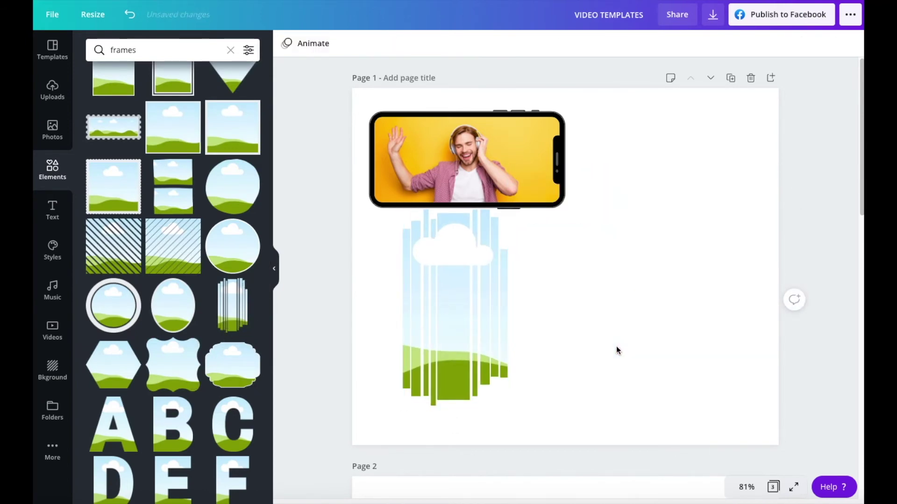
click(443, 290)
drag(443, 290, 620, 266)
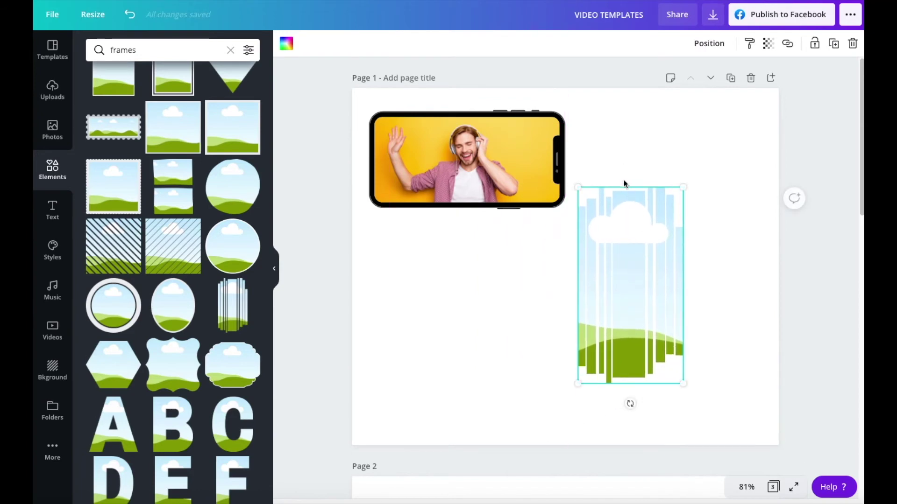
drag(683, 384, 731, 420)
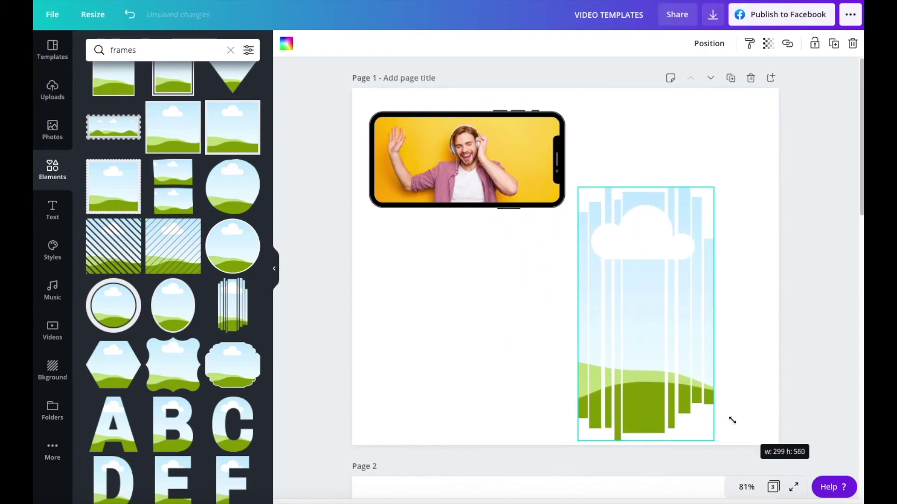
drag(652, 370, 660, 327)
drag(721, 396, 737, 426)
drag(680, 376, 682, 355)
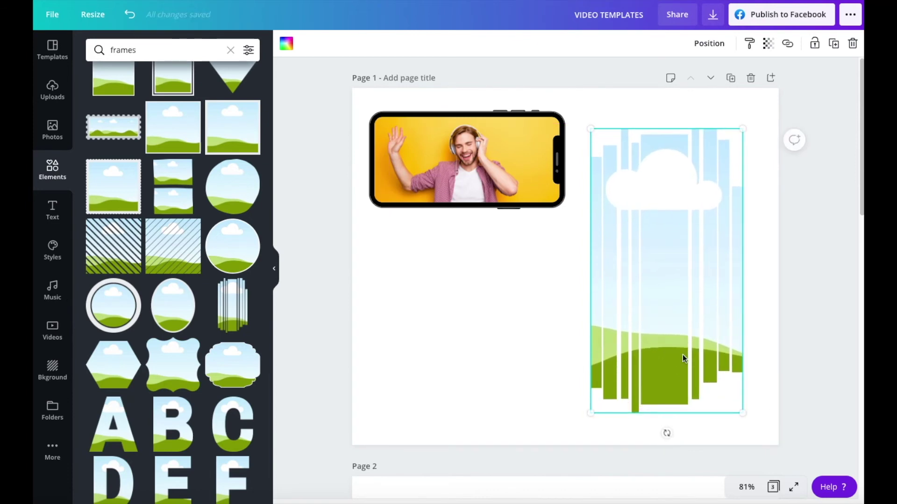
click(53, 130)
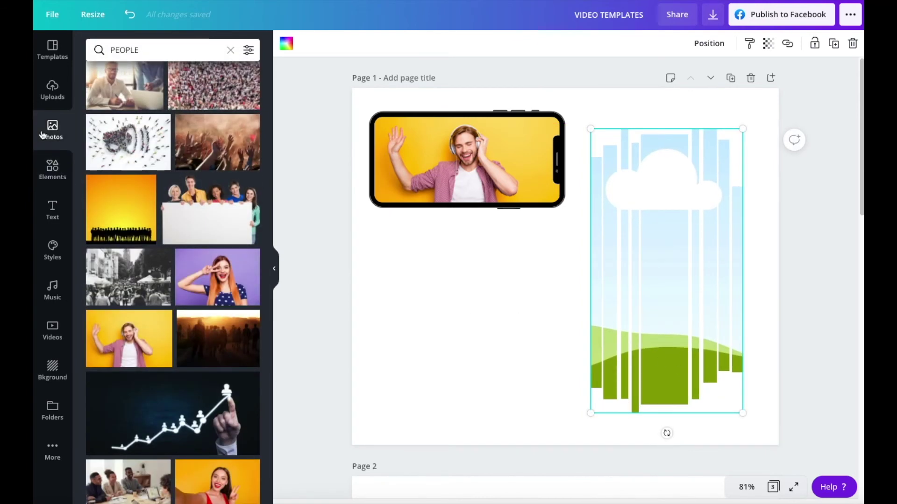
Step: Drop the megaphone crowd photo into the stripes frame, remove it again, and re-add the photo
click(130, 145)
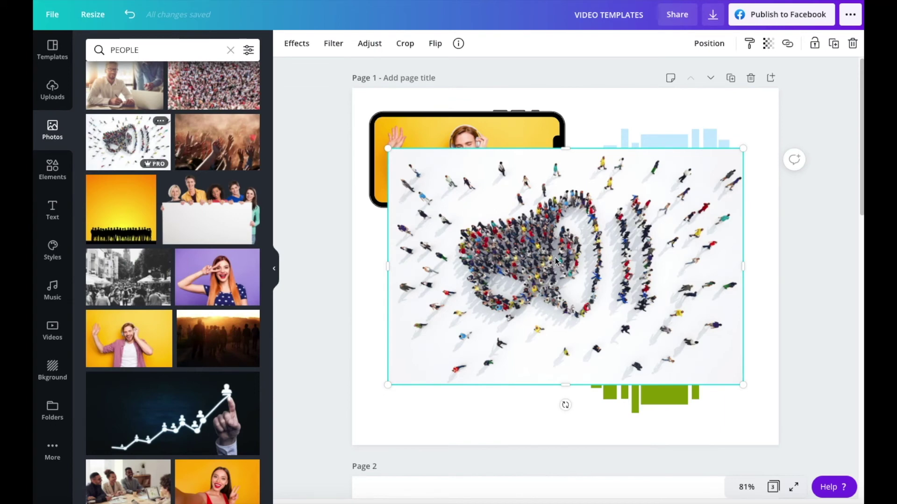
drag(579, 250, 658, 257)
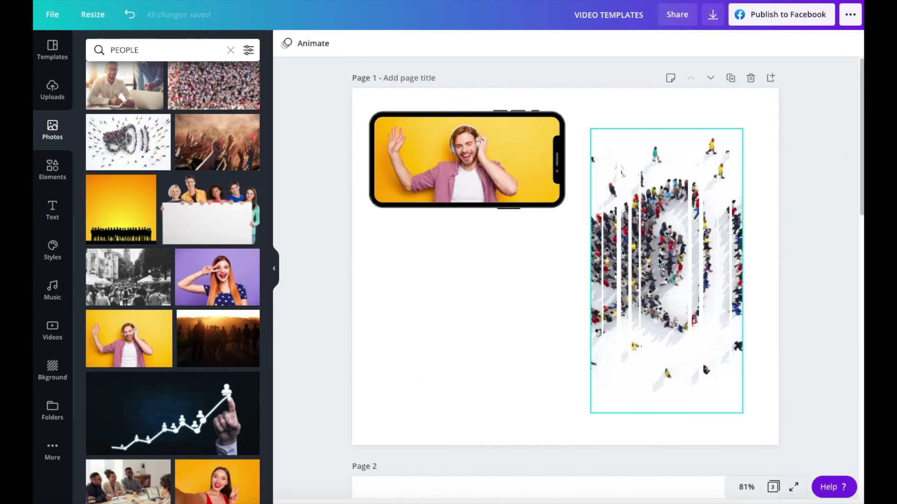
click(660, 263)
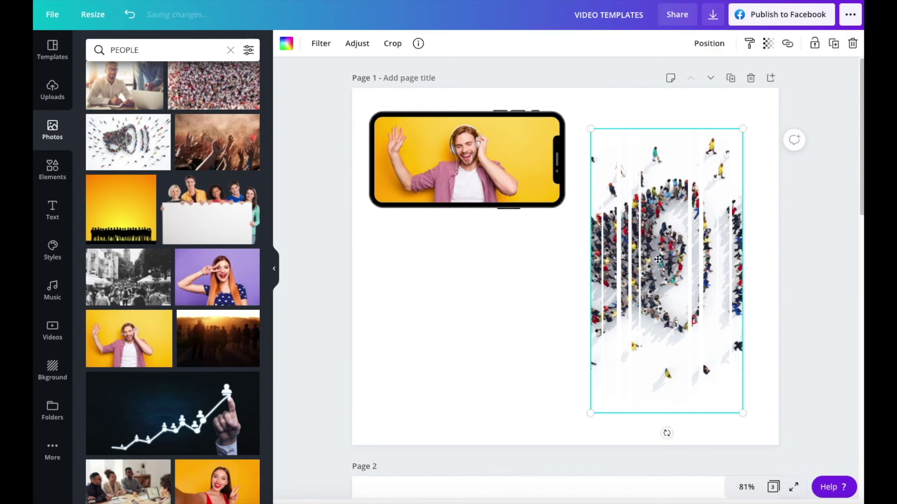
double_click(659, 266)
key(Delete)
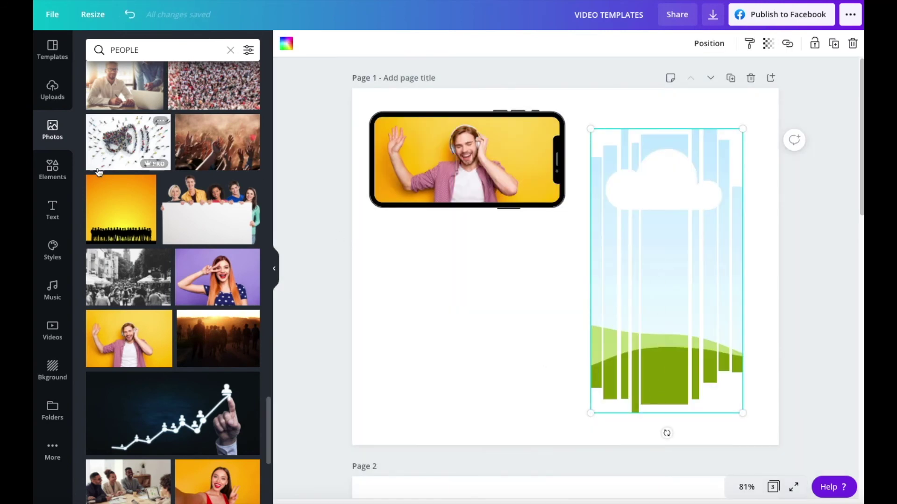
click(120, 140)
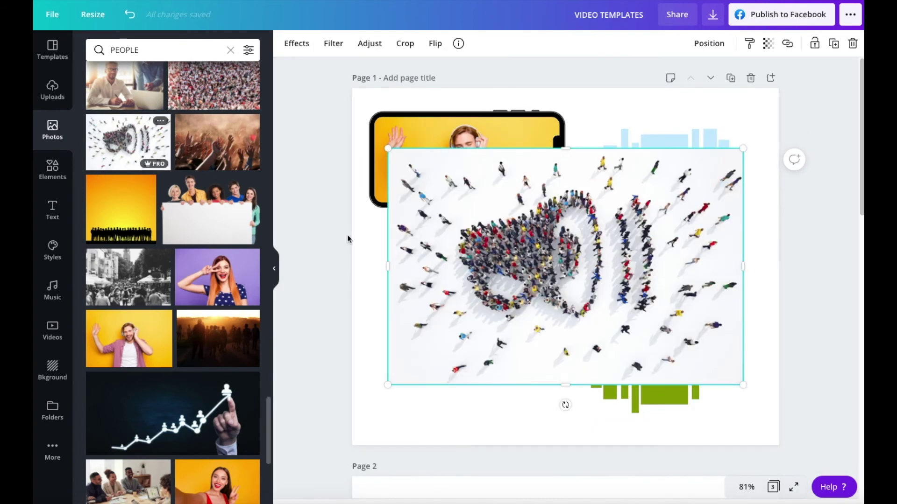
Step: Rotate the megaphone crowd photo a quarter turn and drop it into the stripes frame
drag(564, 421, 645, 274)
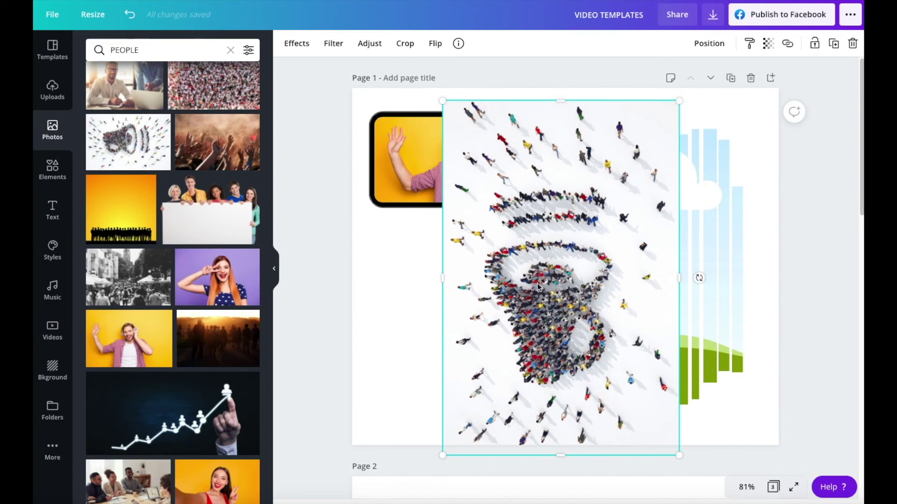
drag(534, 278, 681, 270)
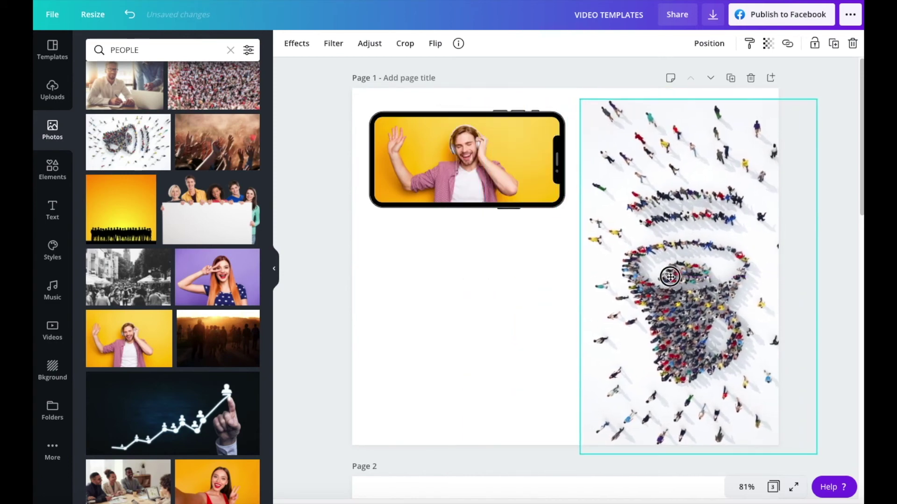
click(667, 293)
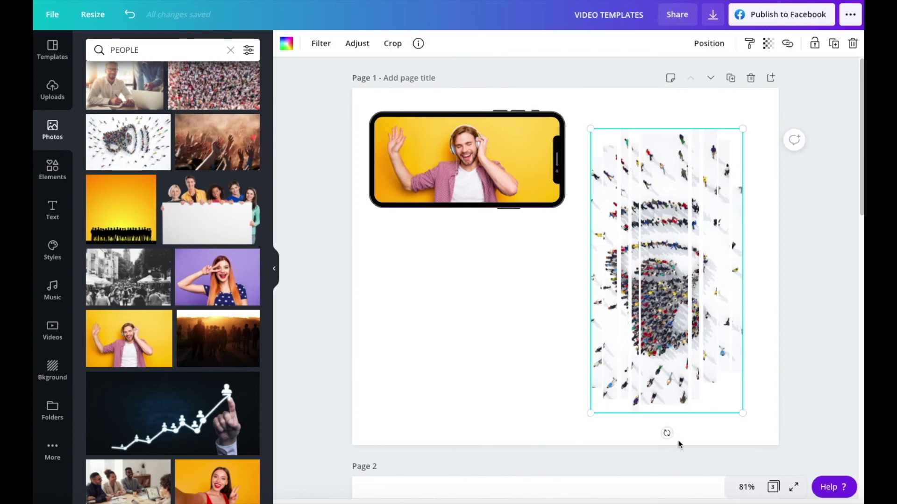
Step: Turn the striped frame 90° to horizontal, enlarge it and centre it below the headphone phone
drag(667, 433, 480, 279)
drag(660, 264, 523, 291)
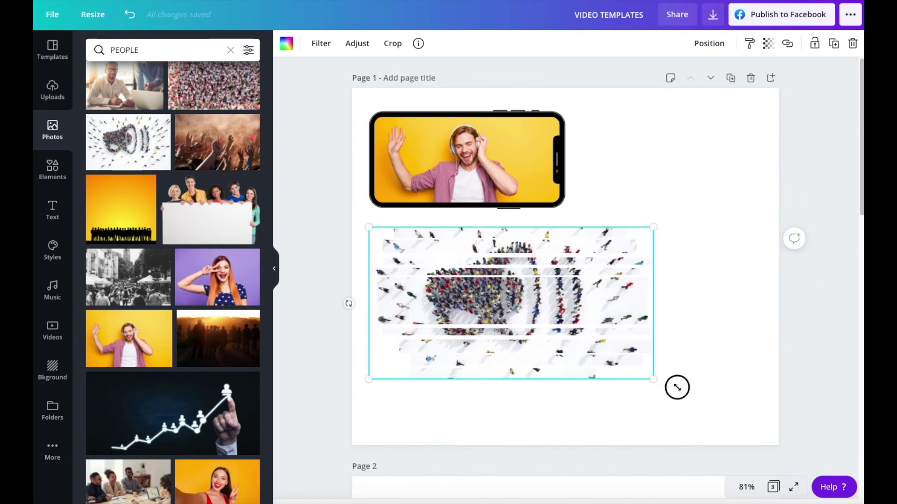
drag(676, 387, 760, 429)
drag(547, 331, 550, 330)
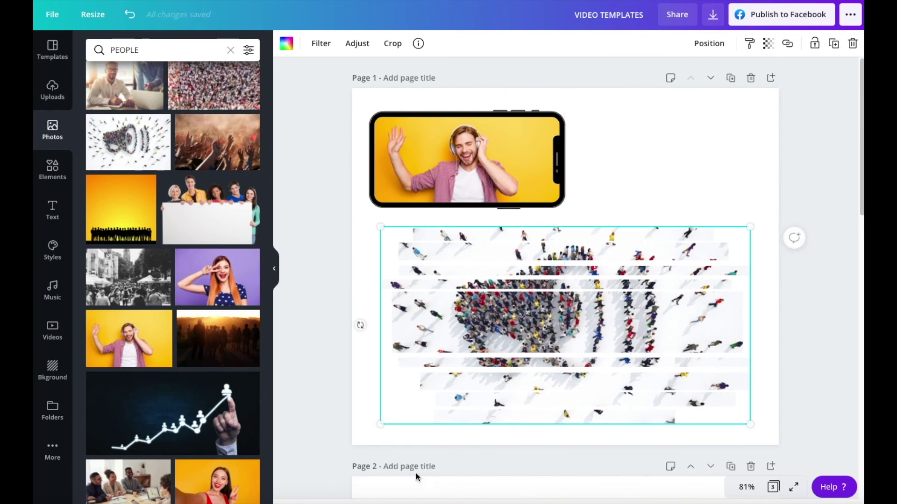
click(316, 439)
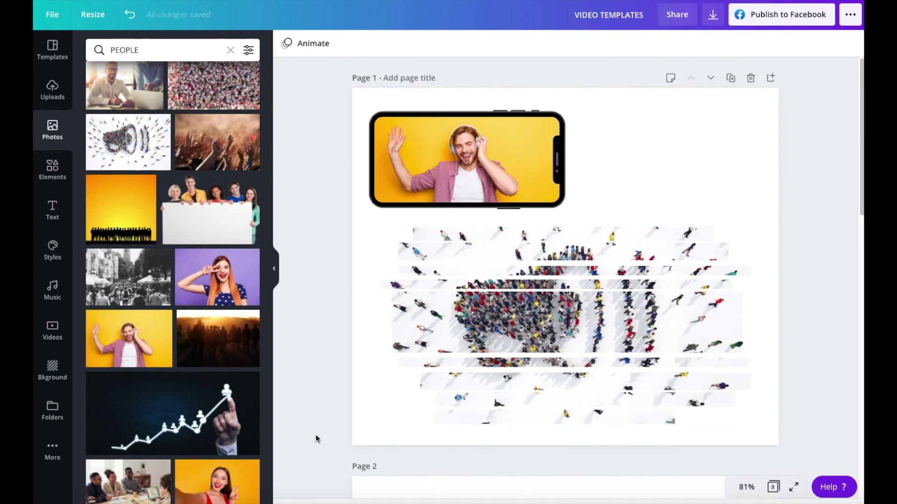